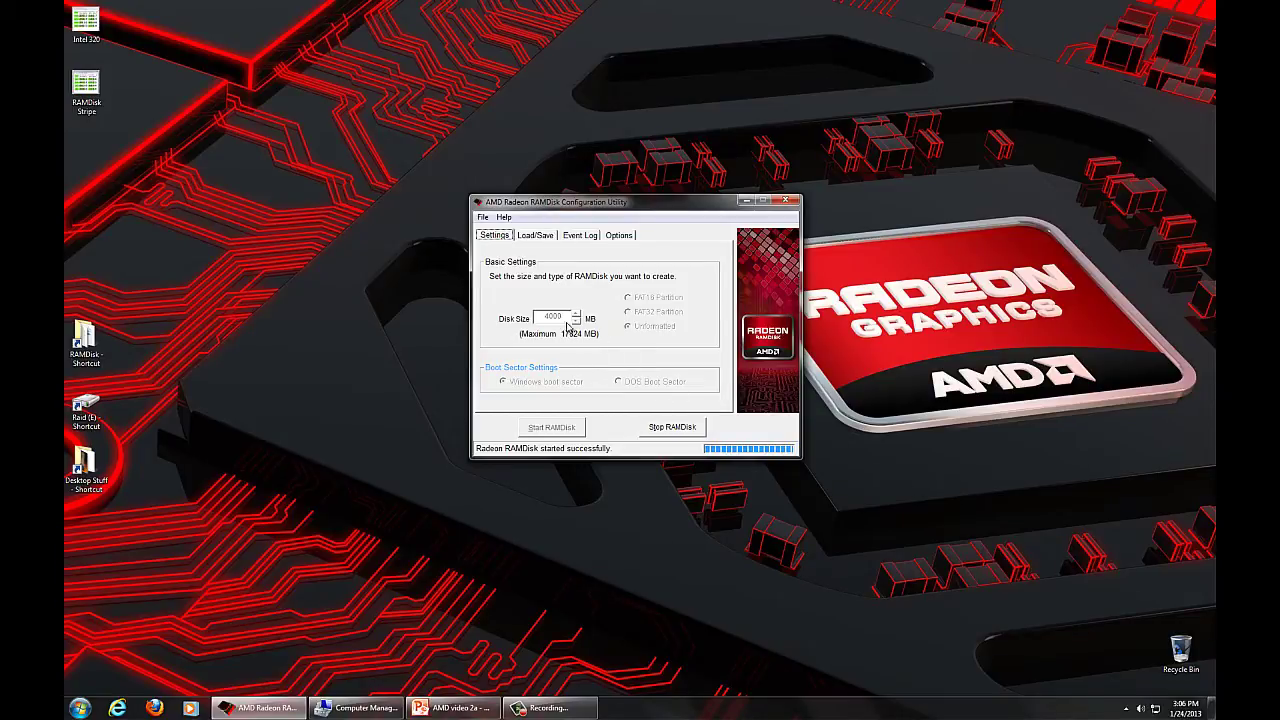
Show the RAMDisk Load/Save settings: load image at startup and save on shutdown, both enabled.
{"action": "left_click", "coordinate": [541, 237]}
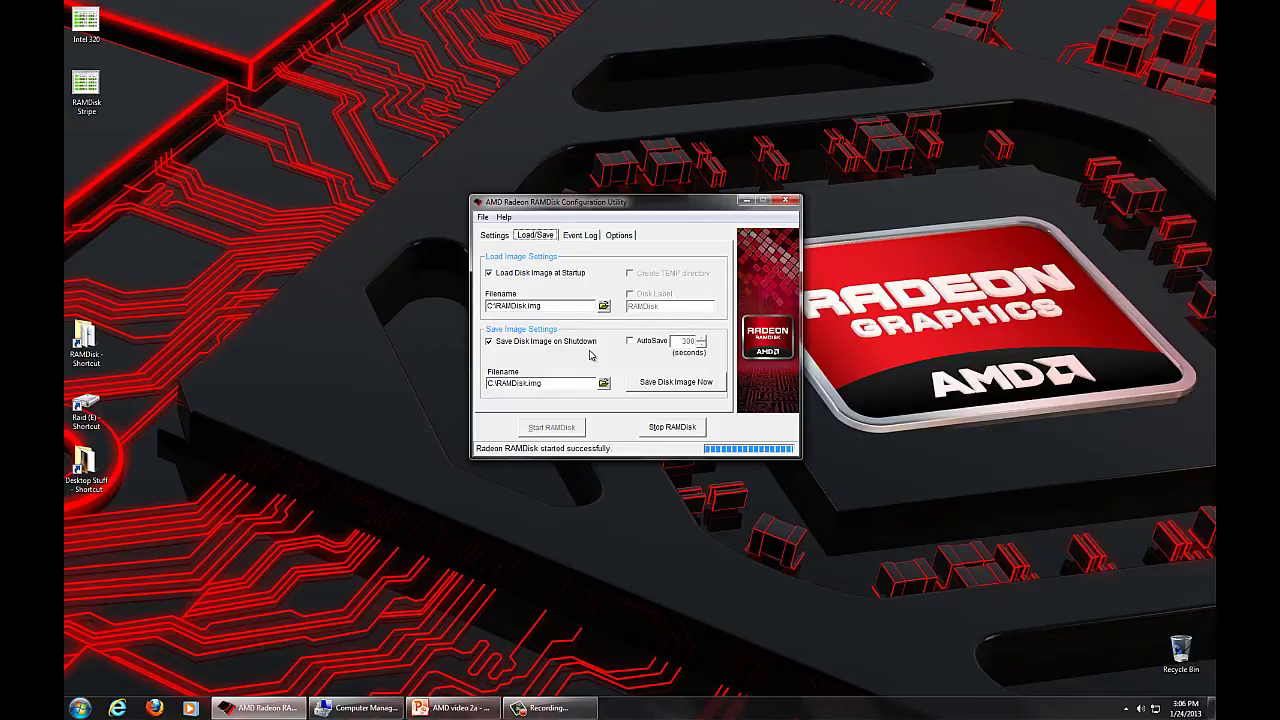
Review the Computer drive list (C:, Intel320 D:, Raid E:), then minimize the window.
{"action": "left_click", "coordinate": [195, 621]}
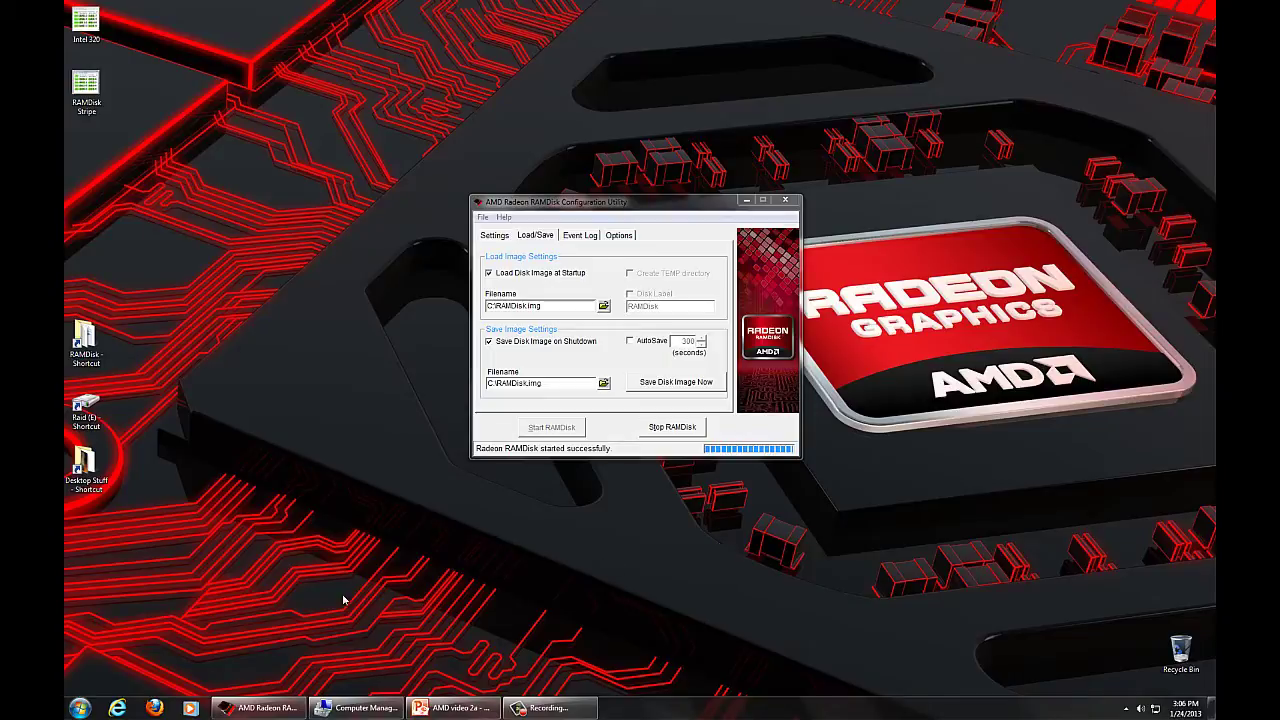
{"action": "left_click", "coordinate": [88, 711]}
{"action": "left_click", "coordinate": [245, 528]}
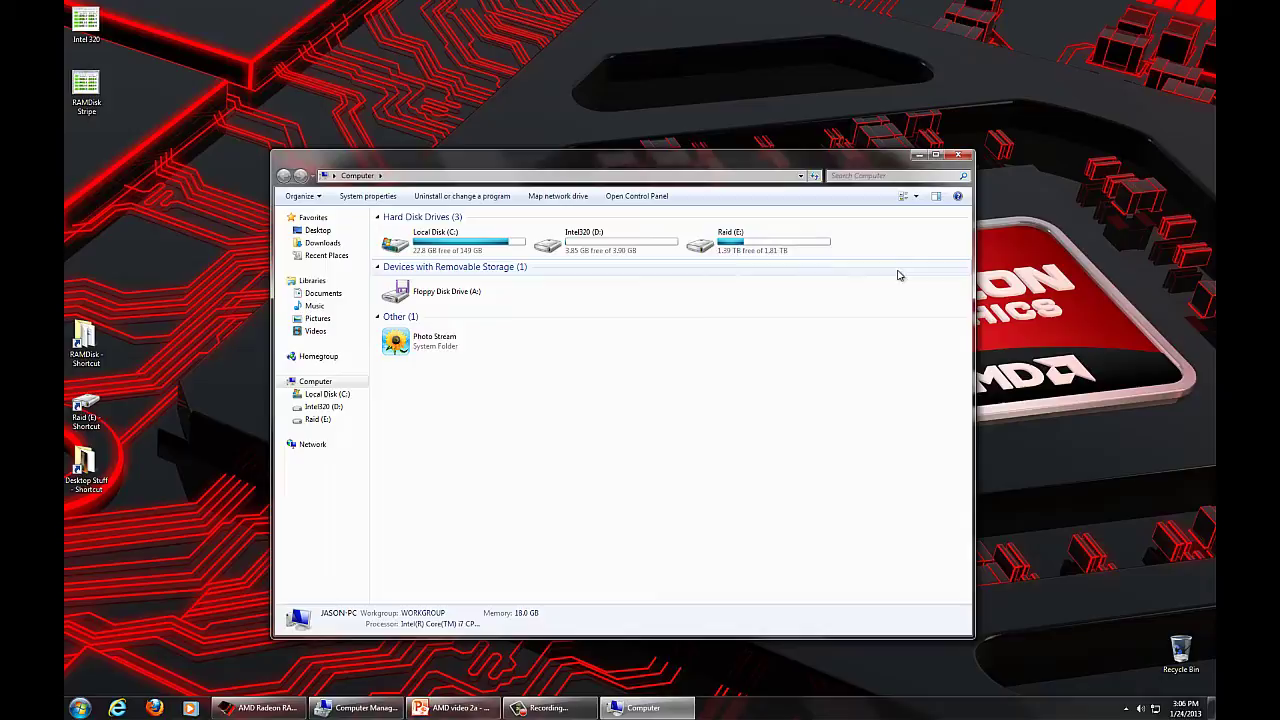
{"action": "left_click", "coordinate": [918, 155]}
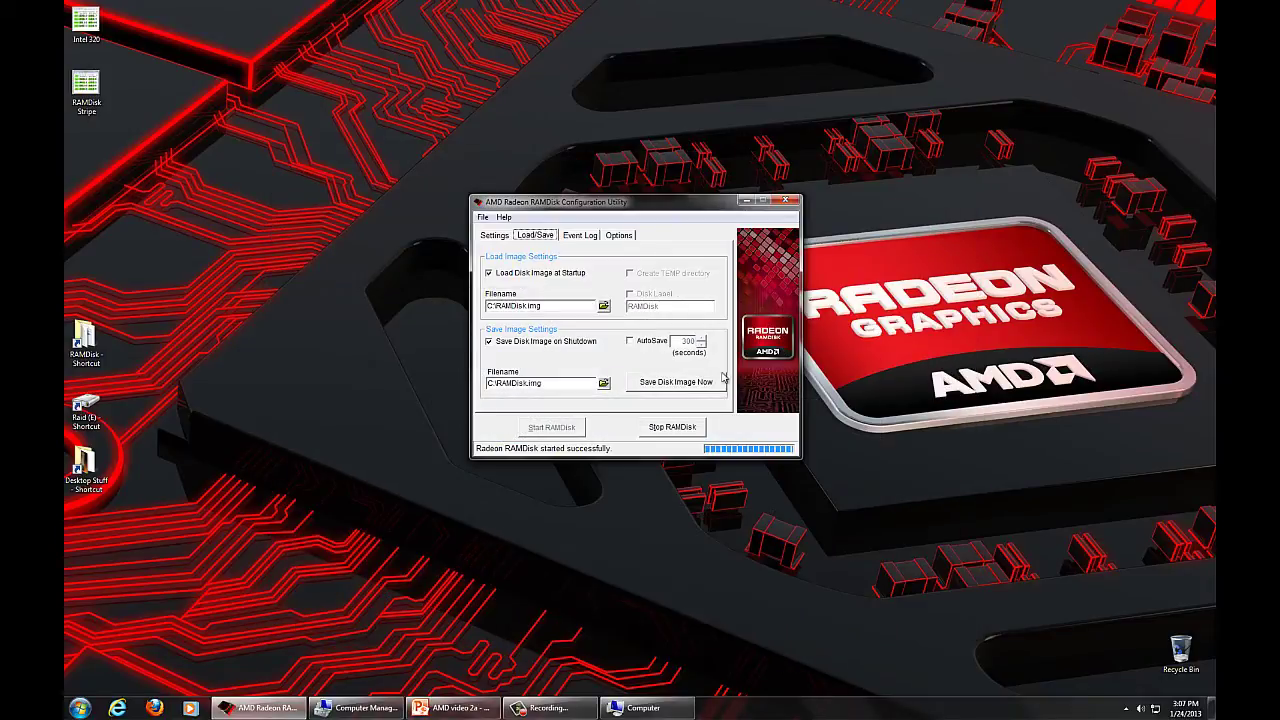
{"action": "left_click", "coordinate": [348, 707]}
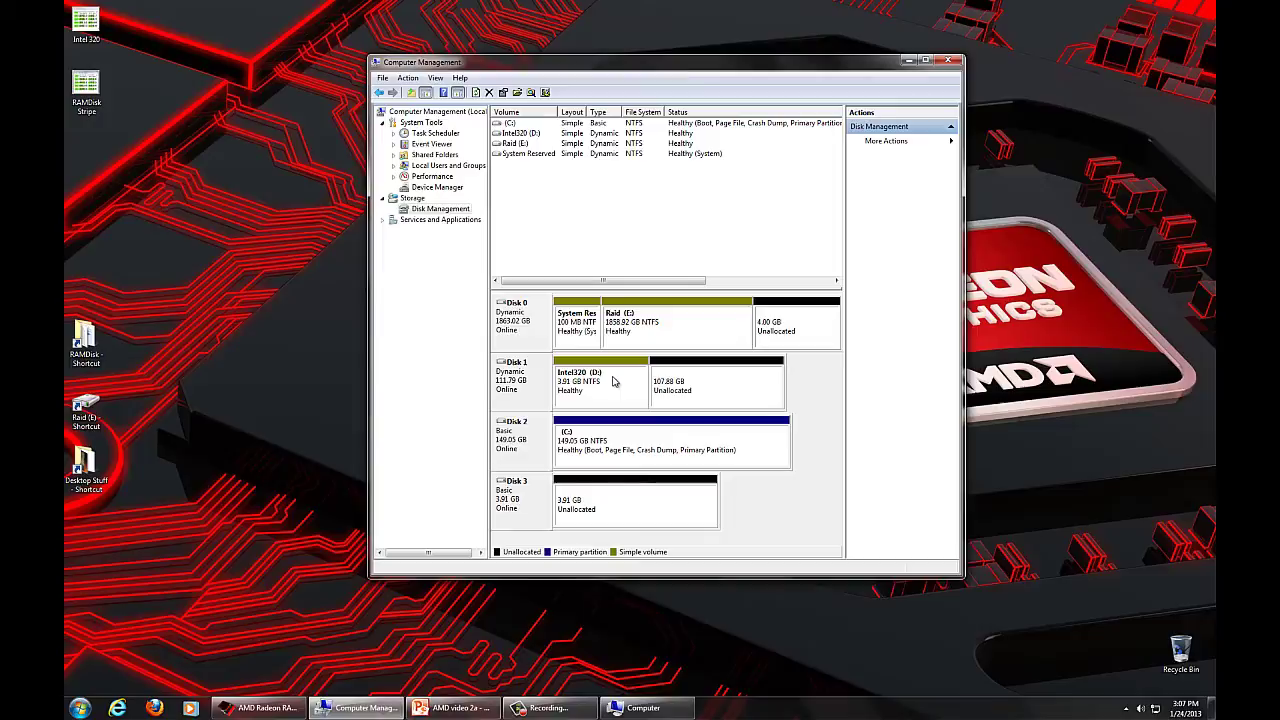
{"action": "double_click", "coordinate": [85, 24]}
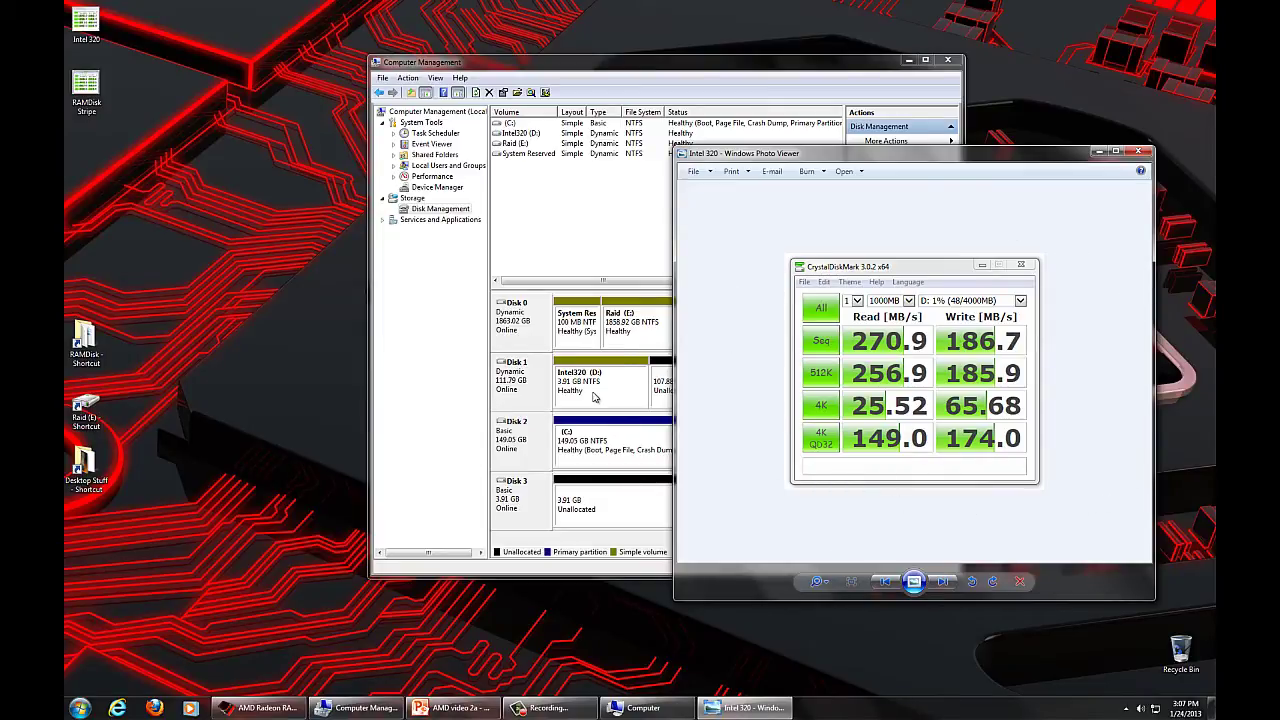
{"action": "left_click", "coordinate": [1139, 152]}
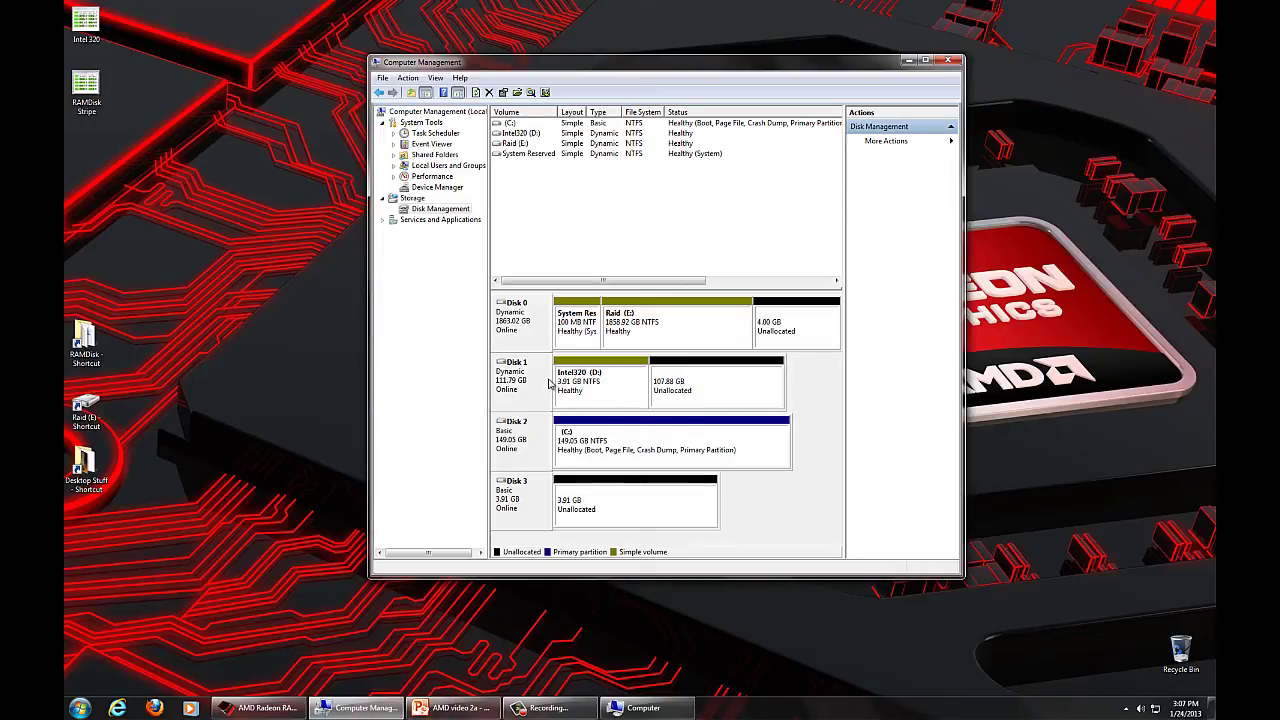
Start a New Striped Volume on Disk 3's unallocated space and add Disk 1.
{"action": "right_click", "coordinate": [649, 519]}
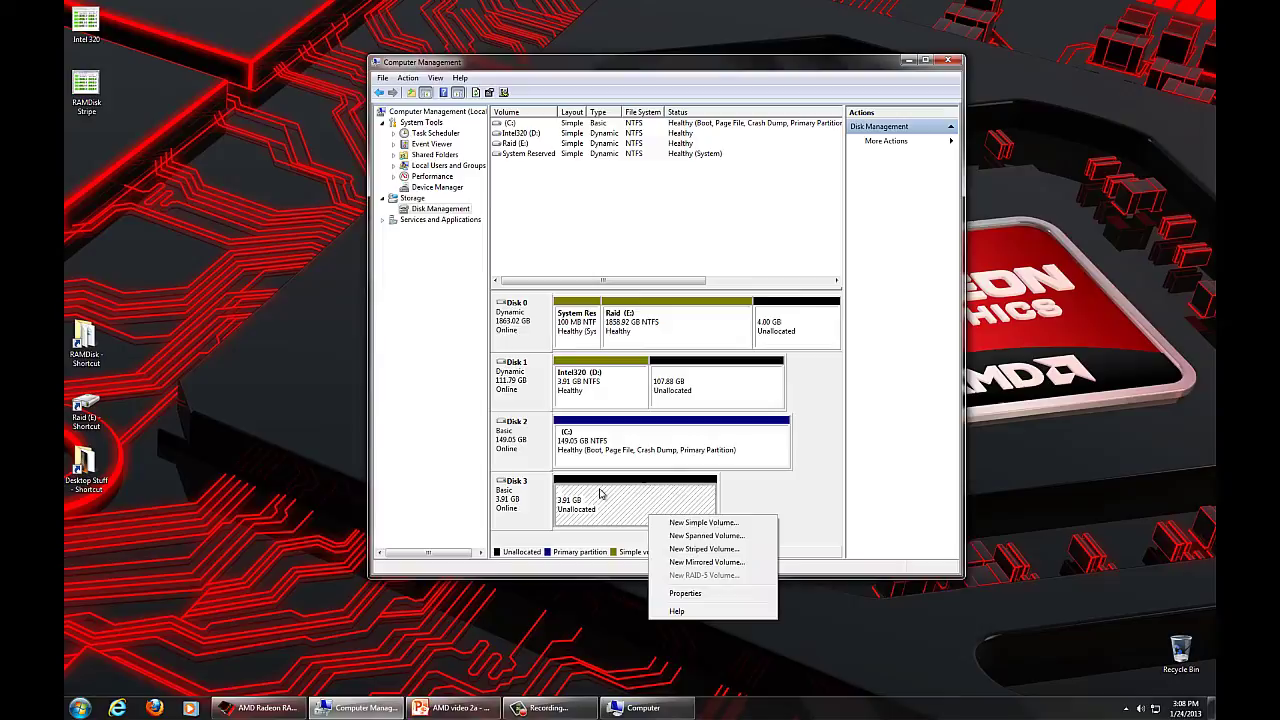
{"action": "left_click", "coordinate": [705, 549]}
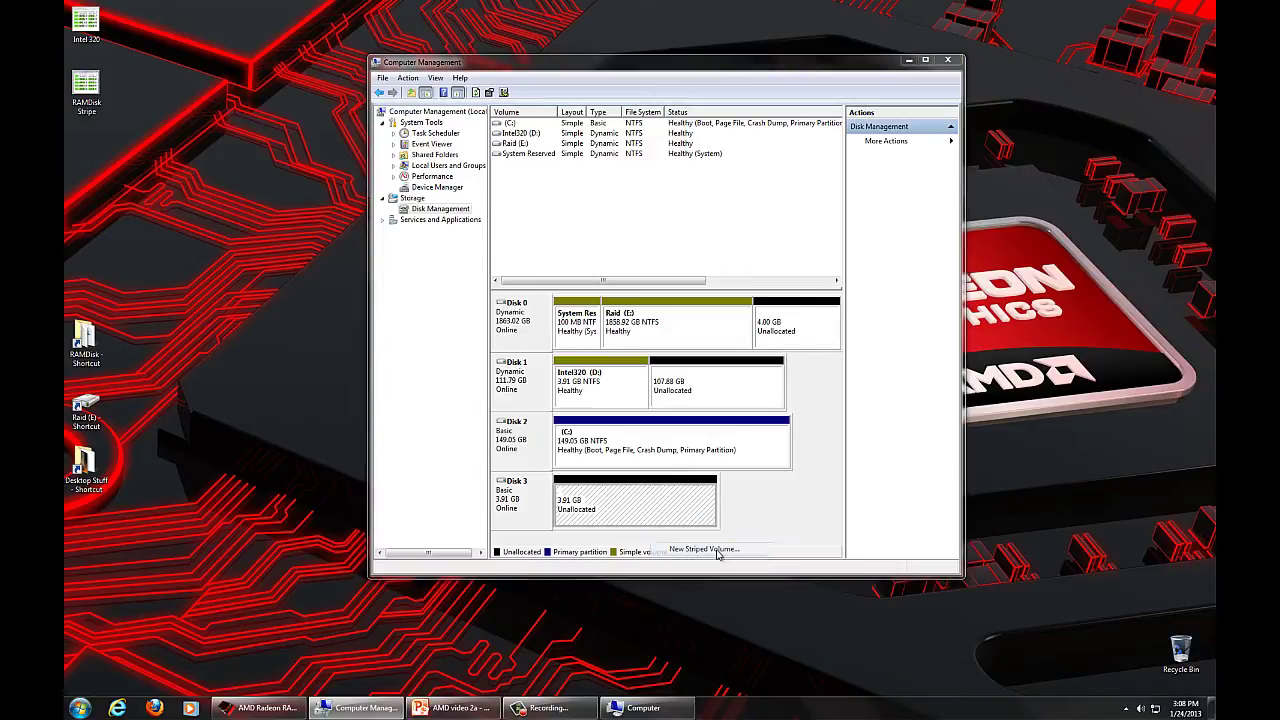
{"action": "left_click", "coordinate": [722, 347]}
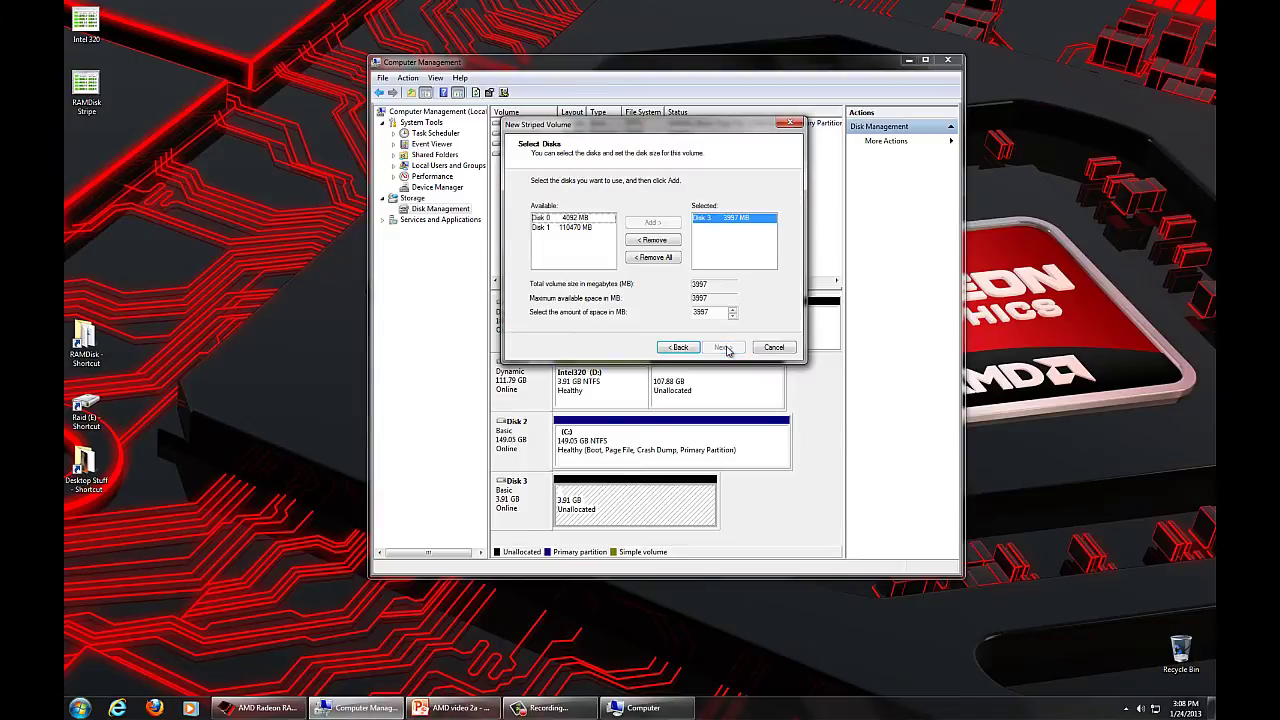
{"action": "left_click_drag", "start_coordinate": [686, 127], "coordinate": [963, 135]}
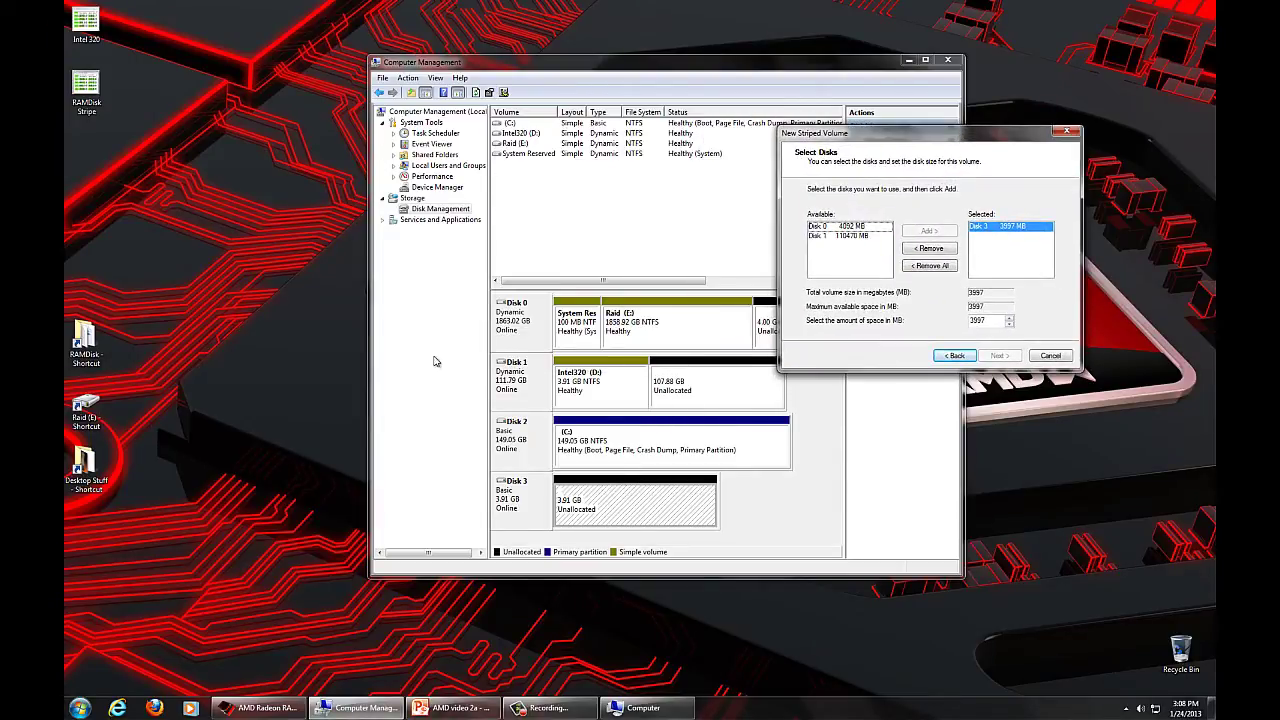
{"action": "left_click", "coordinate": [850, 237]}
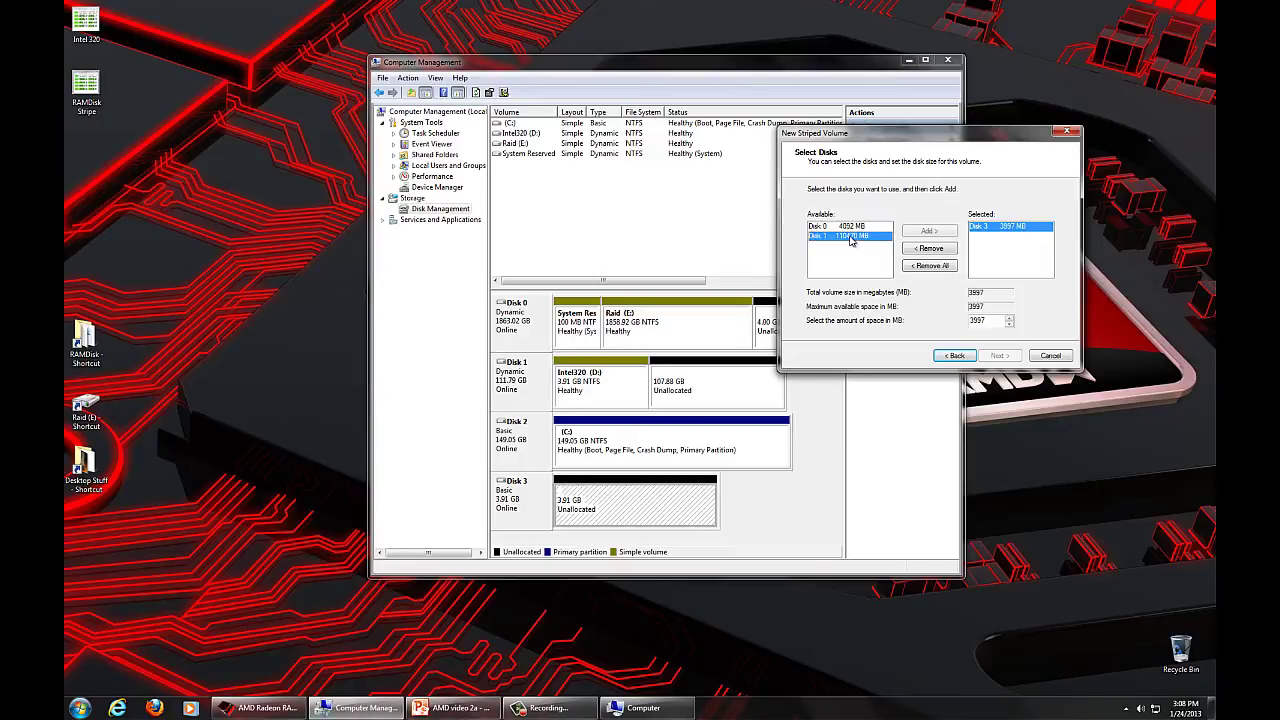
{"action": "left_click", "coordinate": [925, 232]}
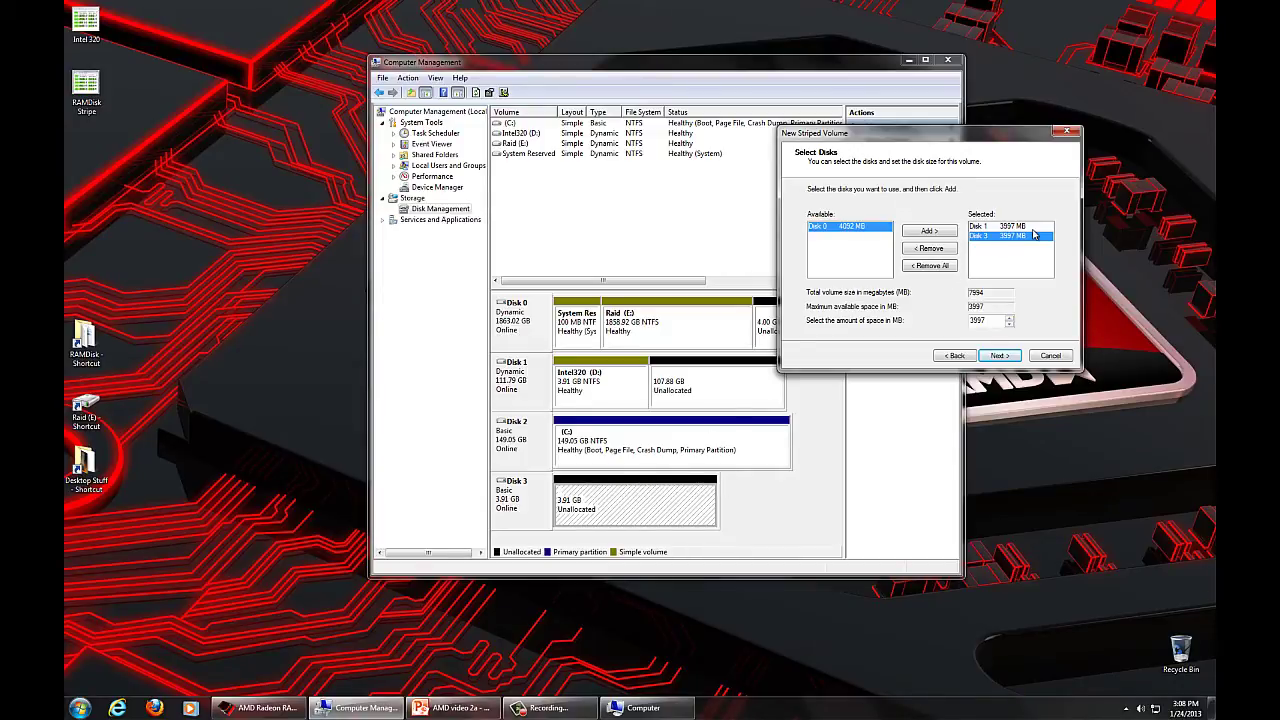
Keep drive letter F, label the NTFS quick-format volume RAMDisk, and finish the wizard.
{"action": "left_click", "coordinate": [1003, 357]}
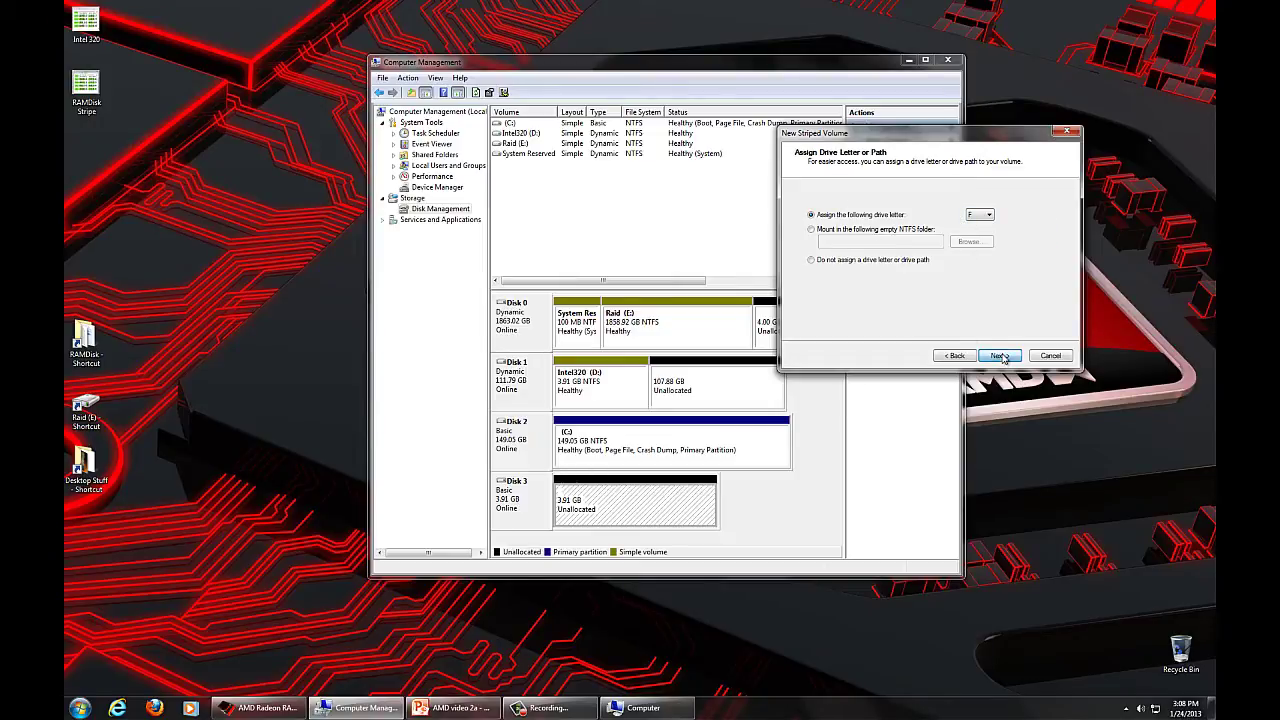
{"action": "left_click", "coordinate": [1001, 357]}
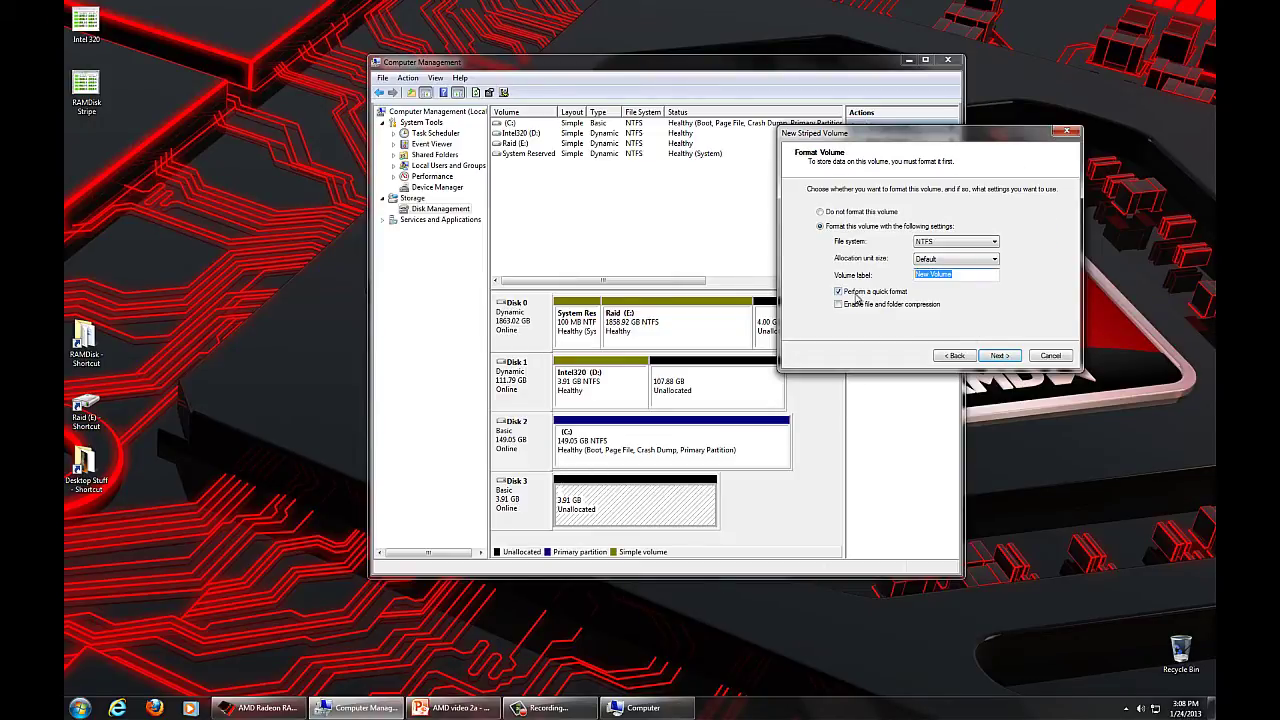
{"action": "type", "text": "RAMDisk"}
{"action": "left_click", "coordinate": [1001, 356]}
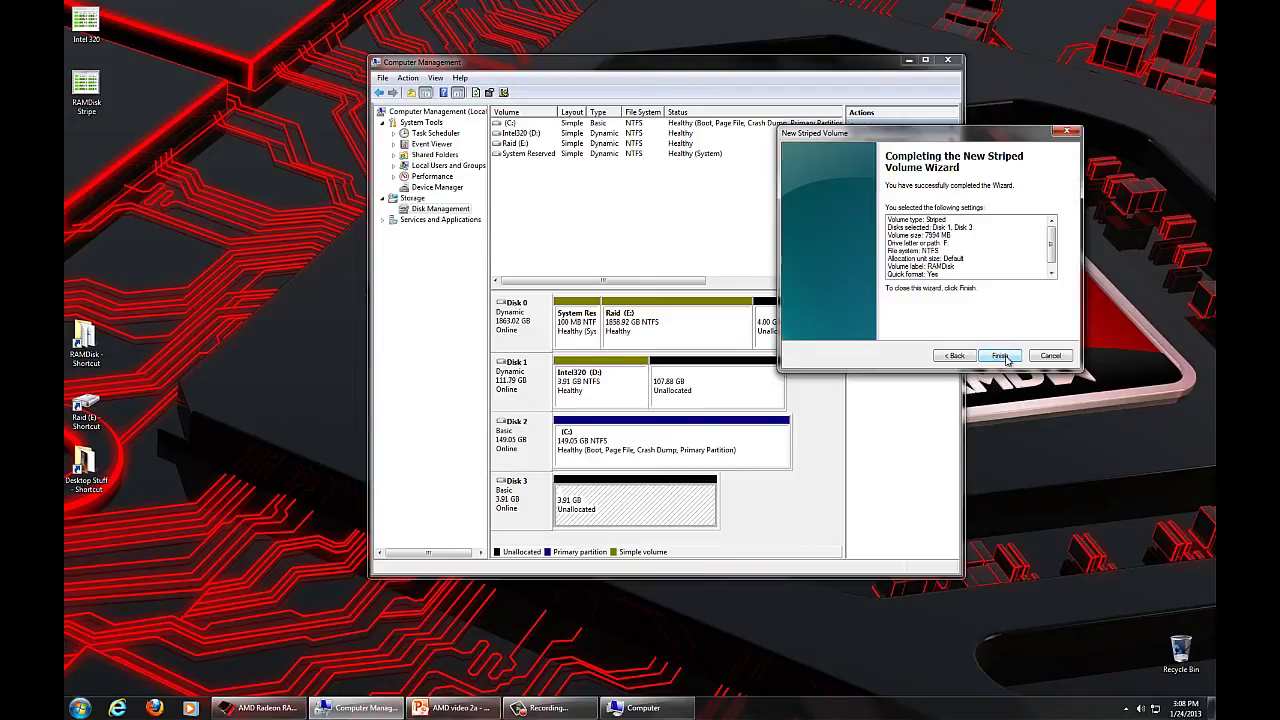
{"action": "left_click", "coordinate": [1001, 356]}
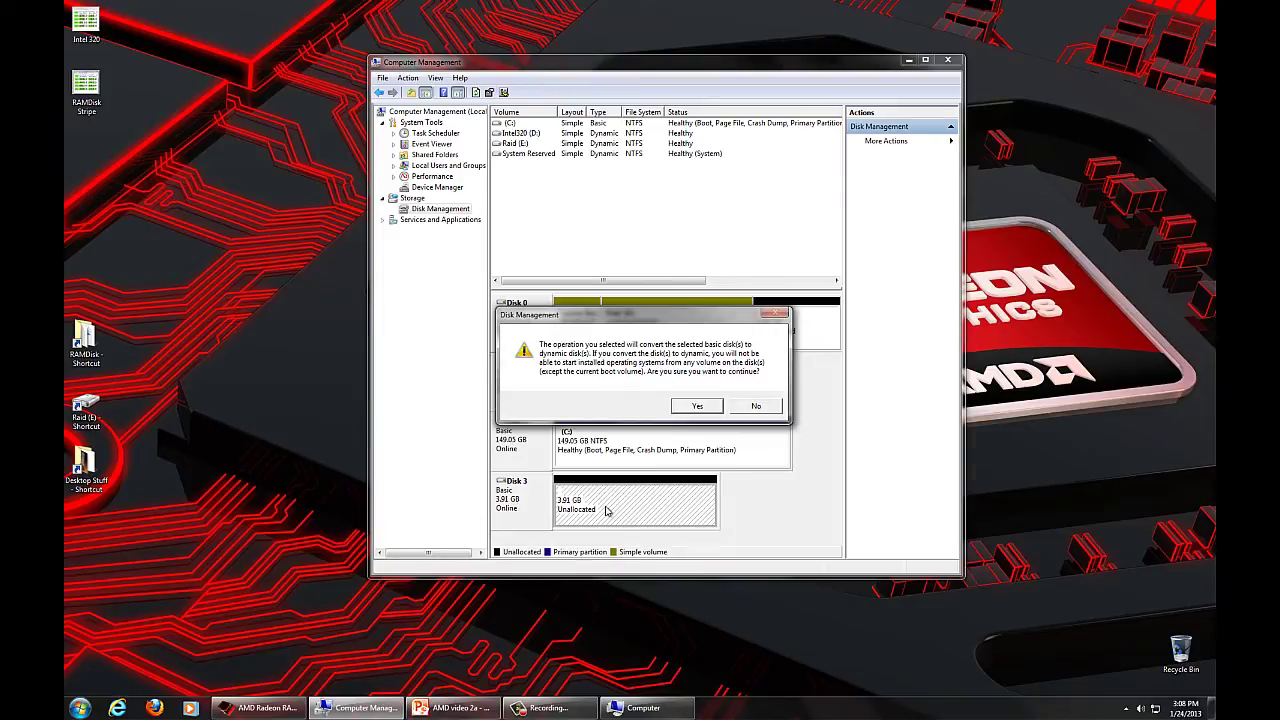
Confirm converting Disks 1 and 3 to dynamic and dismiss the AutoPlay prompt for RAMDisk (F:).
{"action": "left_click", "coordinate": [714, 405]}
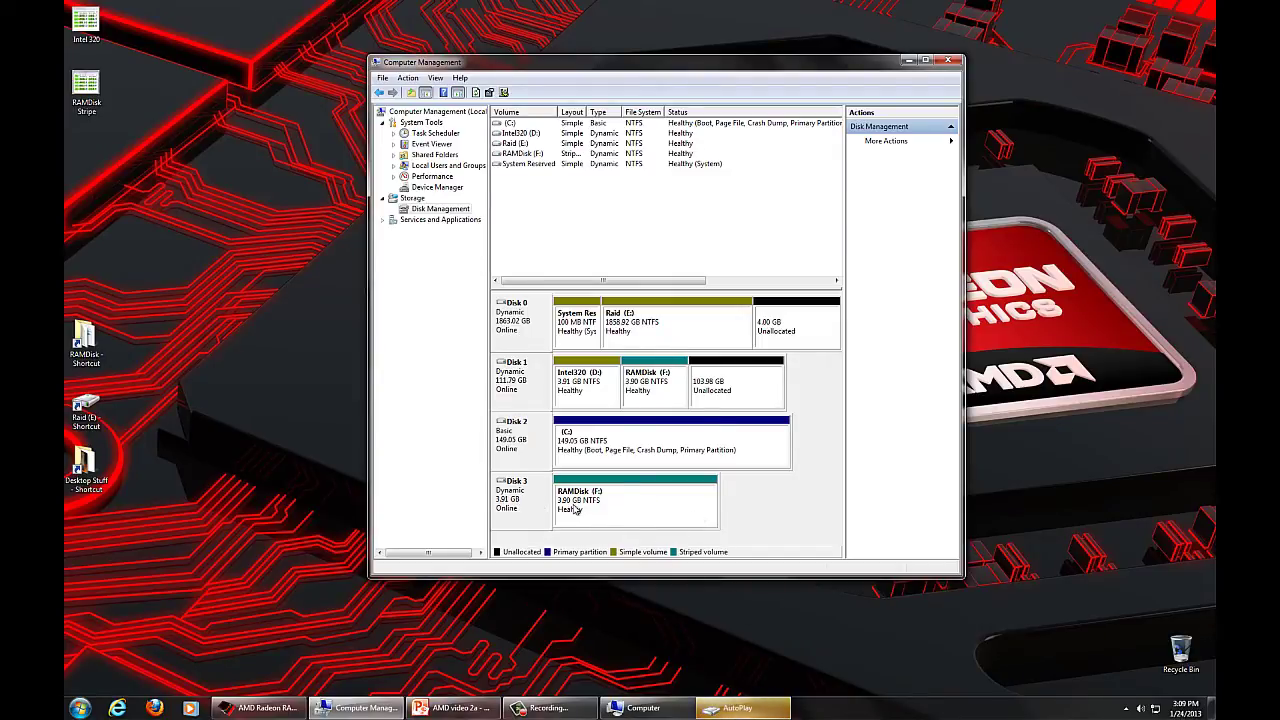
{"action": "left_click", "coordinate": [738, 707]}
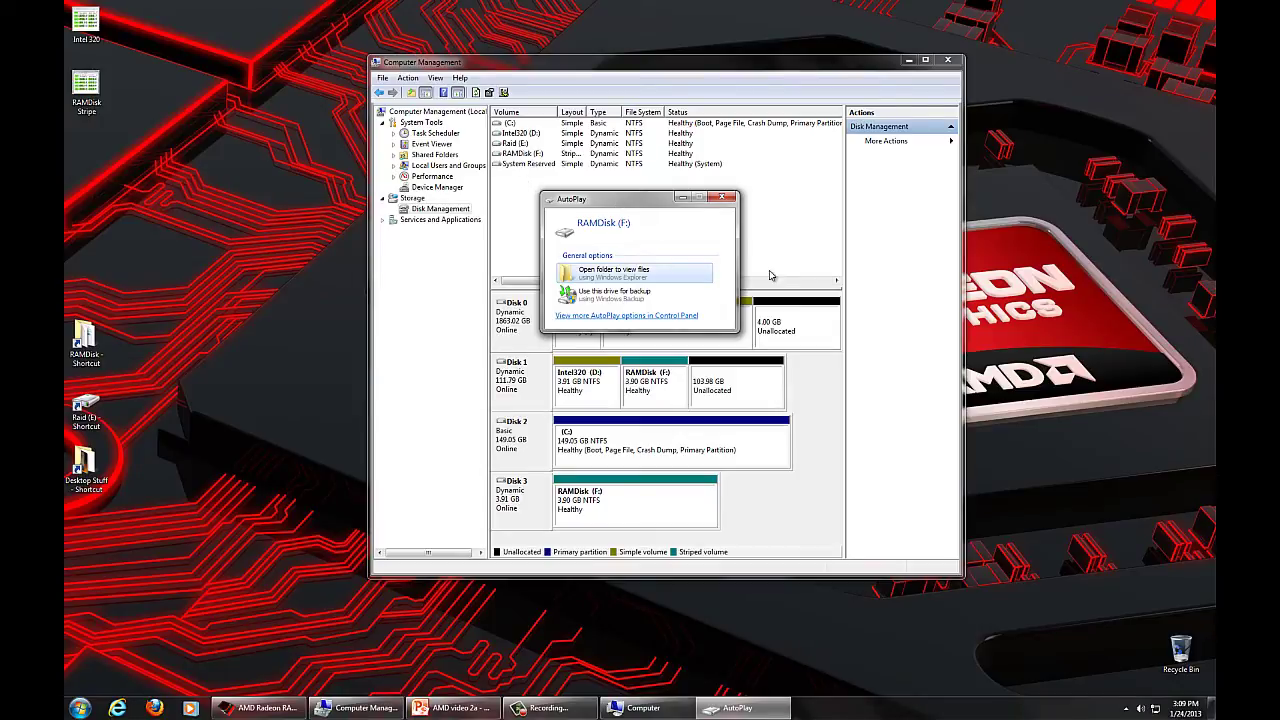
{"action": "left_click", "coordinate": [723, 199]}
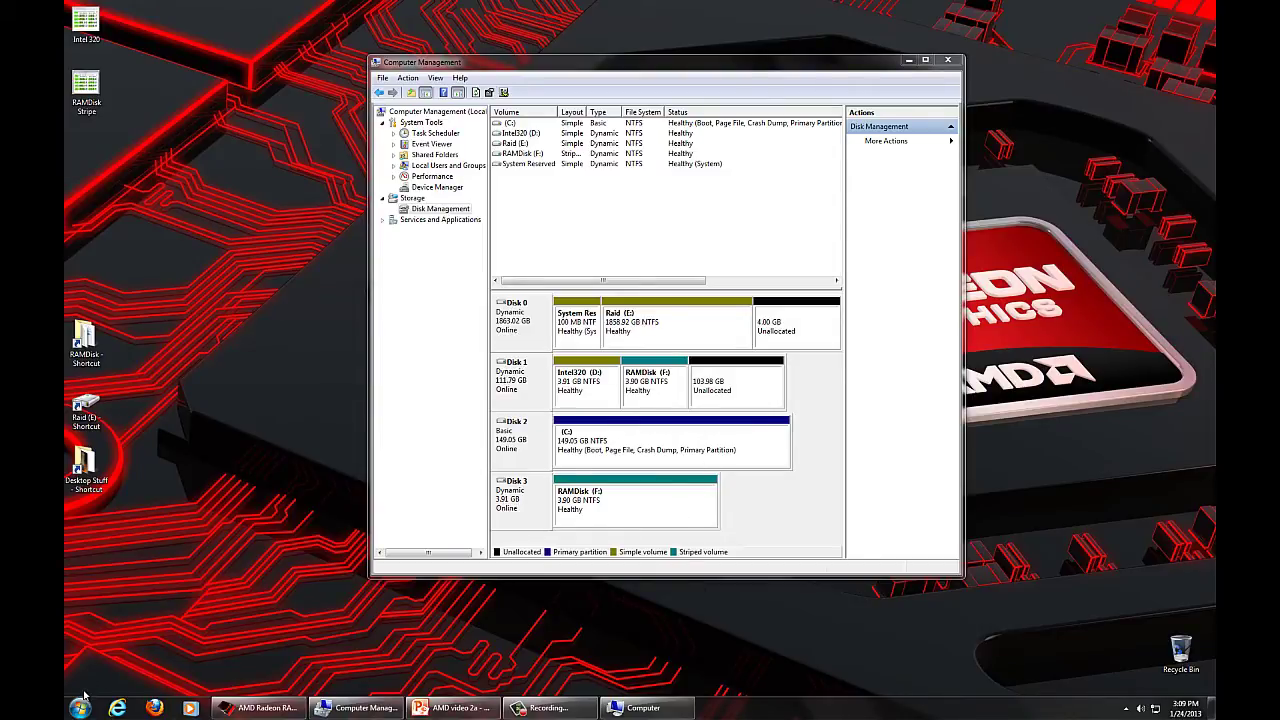
Open the Intel 320 and RAMDisk Stripe benchmark screenshots side by side, then return to Disk Management.
{"action": "double_click", "coordinate": [85, 22]}
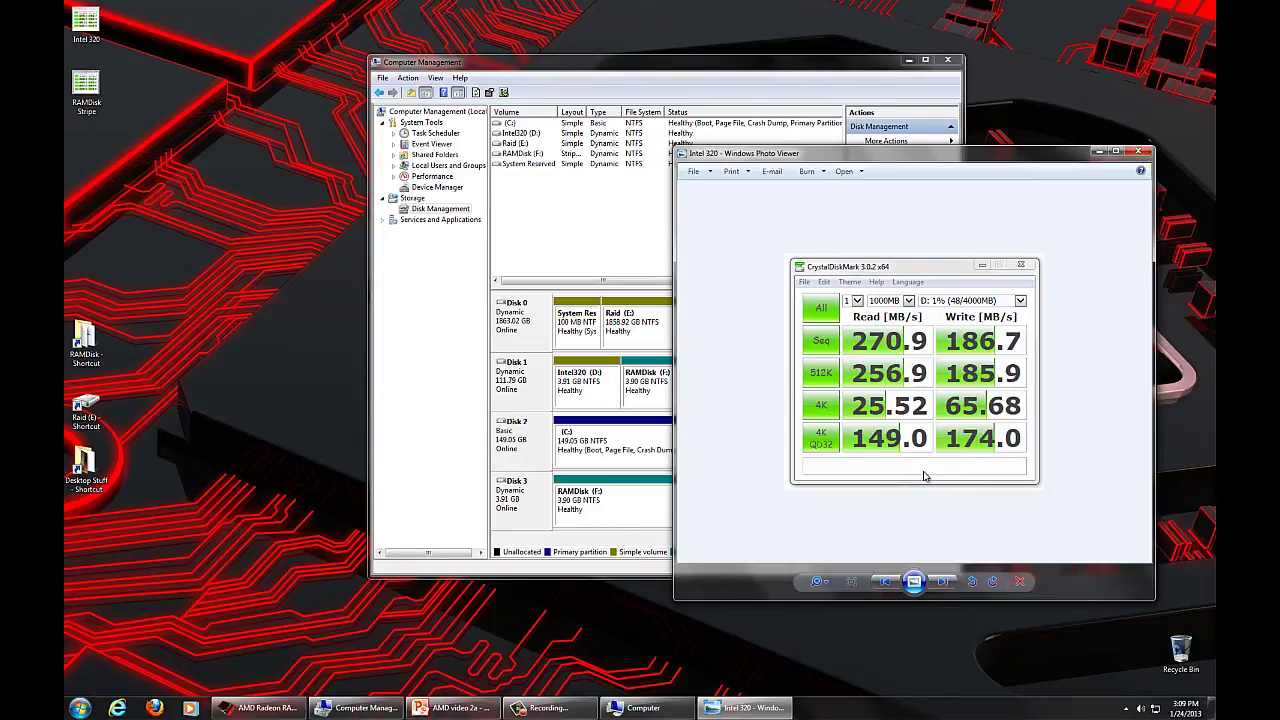
{"action": "double_click", "coordinate": [86, 88]}
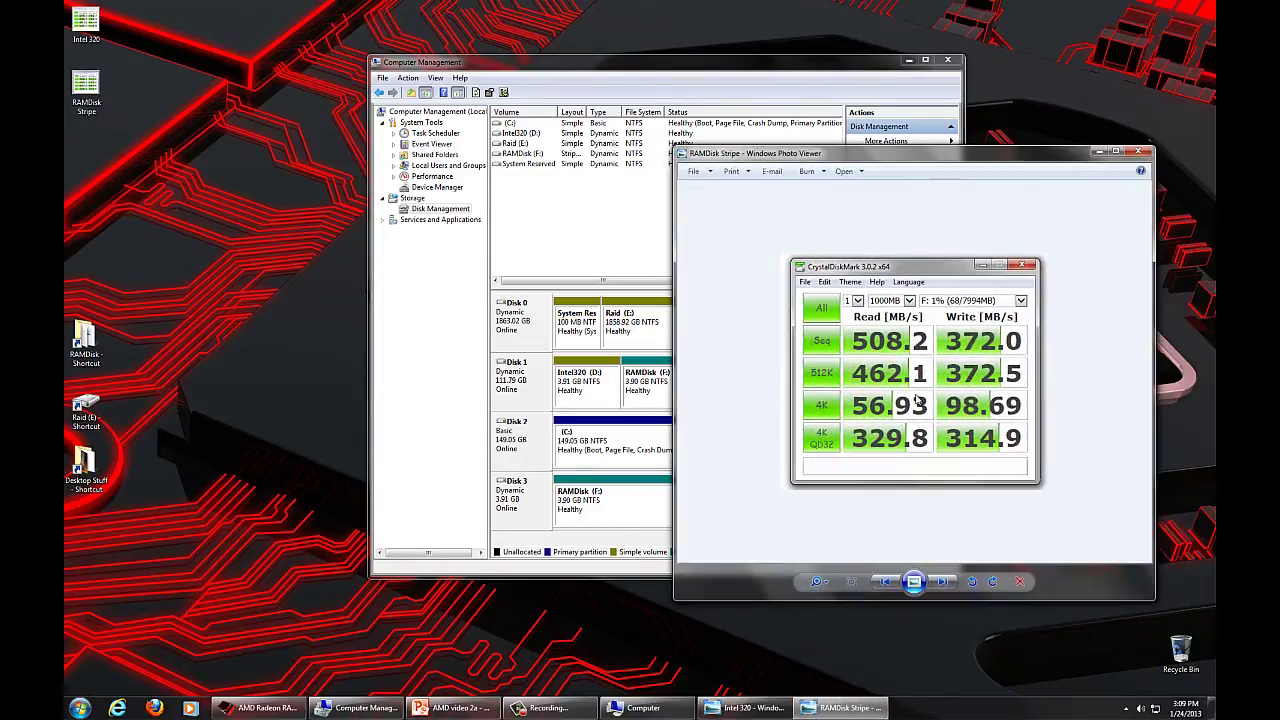
{"action": "left_click_drag", "start_coordinate": [961, 153], "coordinate": [485, 152]}
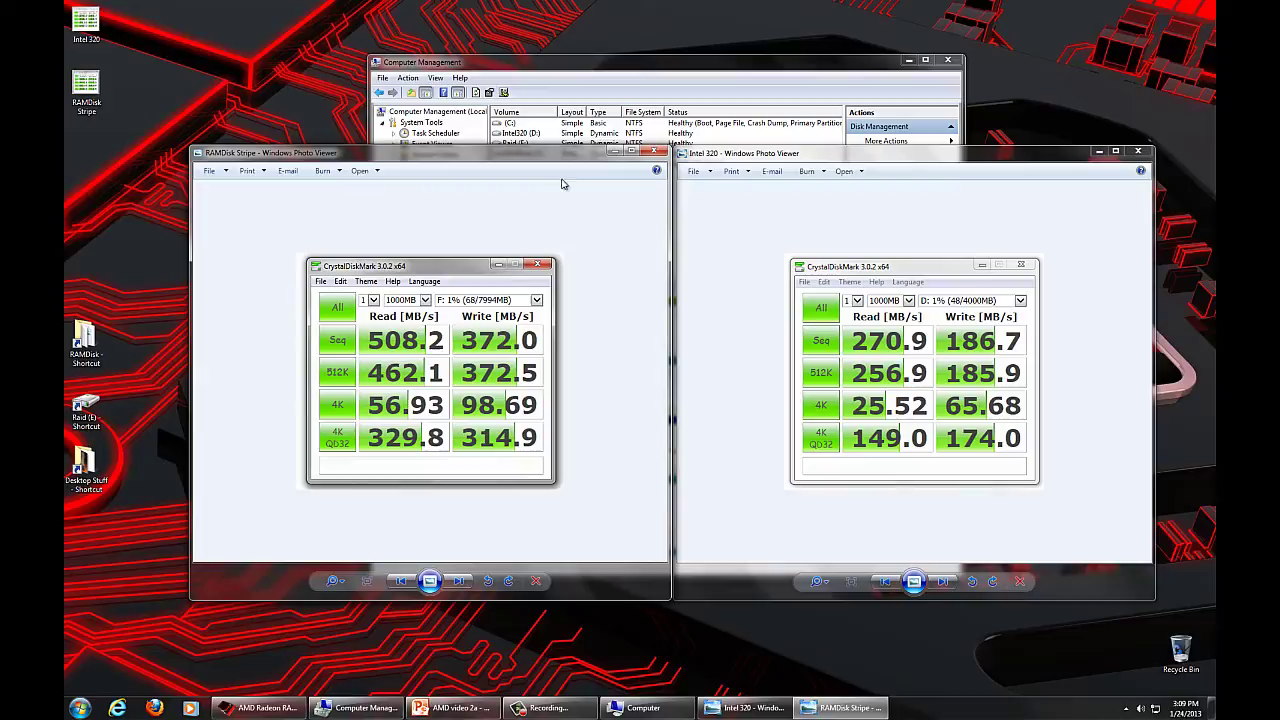
{"action": "left_click", "coordinate": [580, 66]}
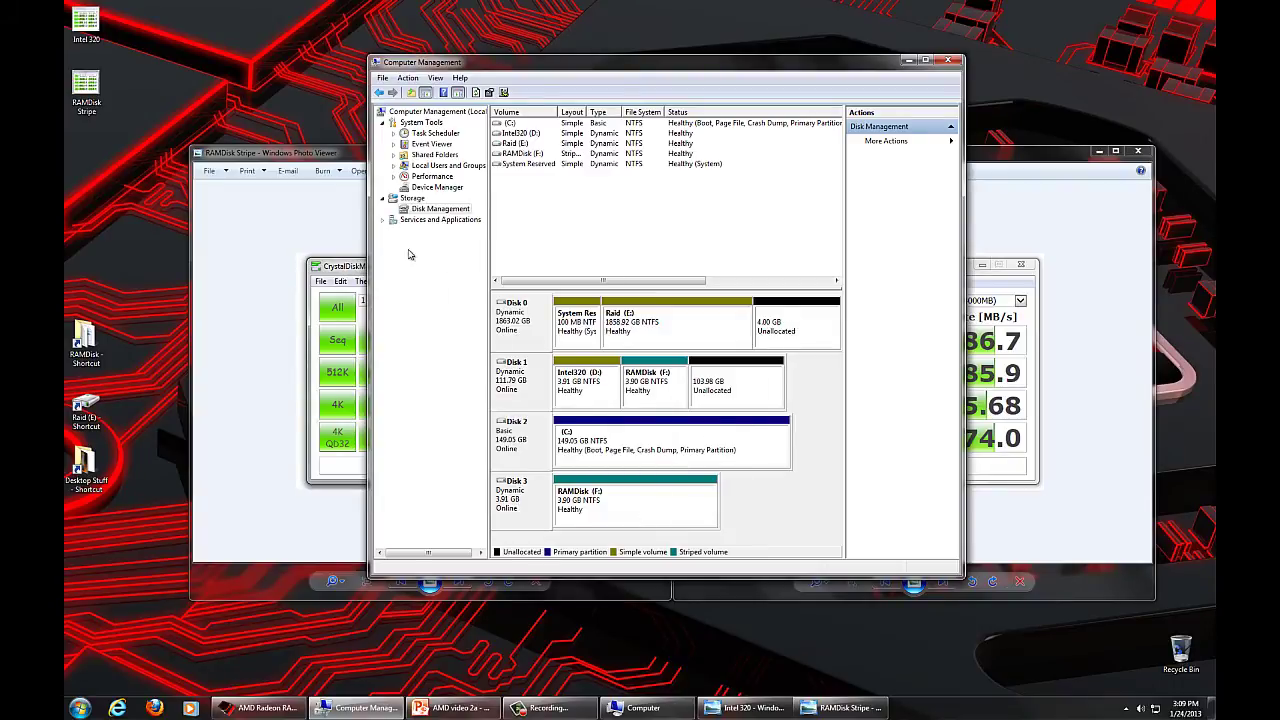
Select RAMDisk (F:) in Disk Management, then show the RAMDisk Stripe benchmark (508.2 MB/s read, 372.0 MB/s write).
{"action": "left_click", "coordinate": [320, 203]}
{"action": "left_click", "coordinate": [1006, 254]}
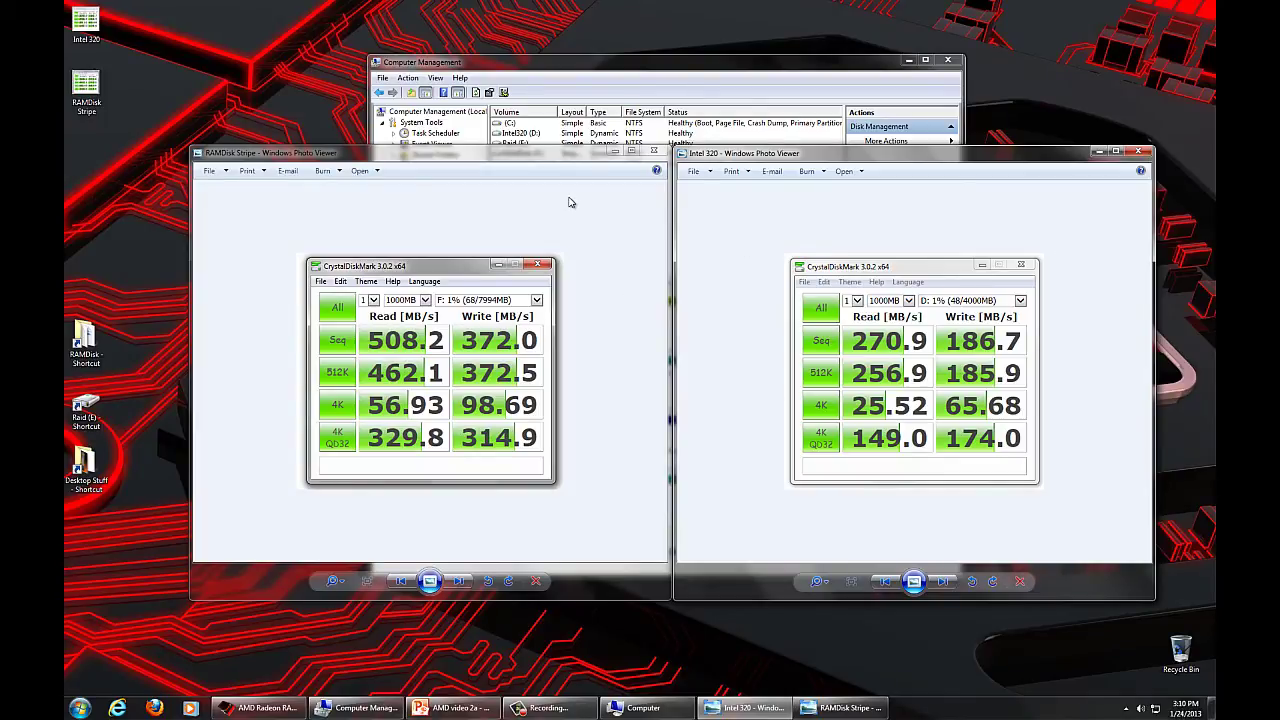
{"action": "left_click", "coordinate": [610, 72]}
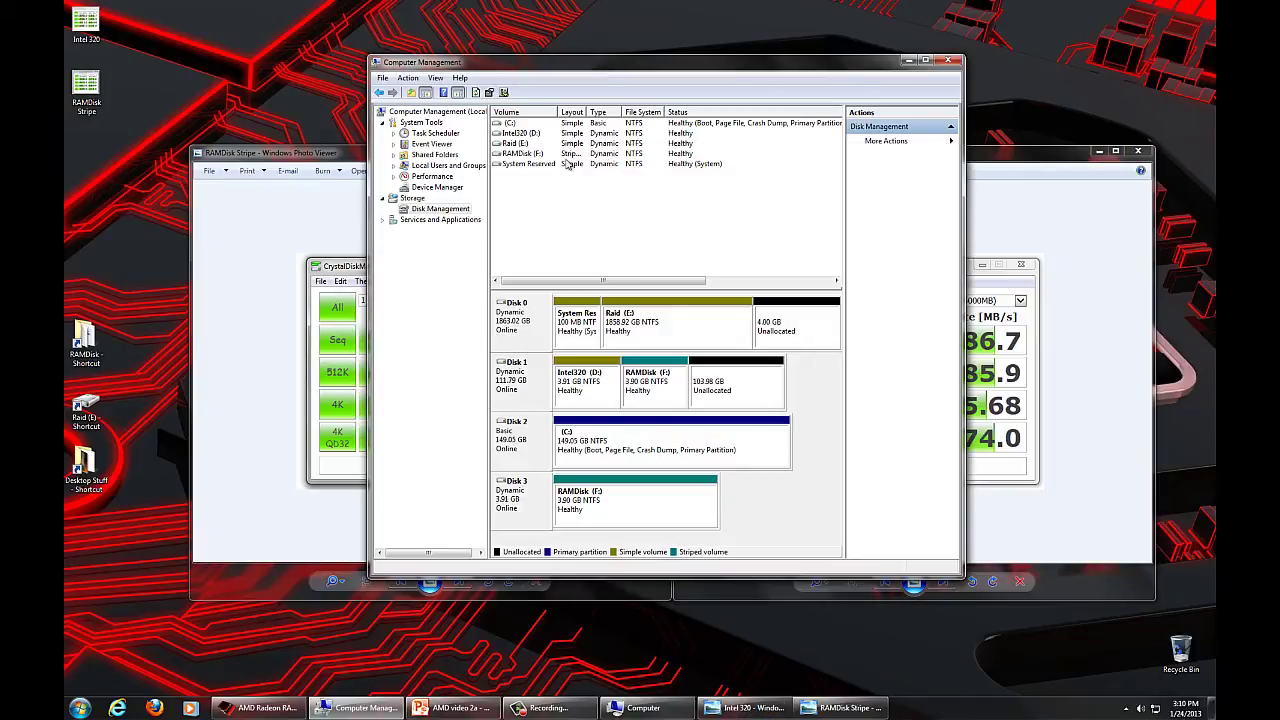
{"action": "left_click", "coordinate": [524, 154]}
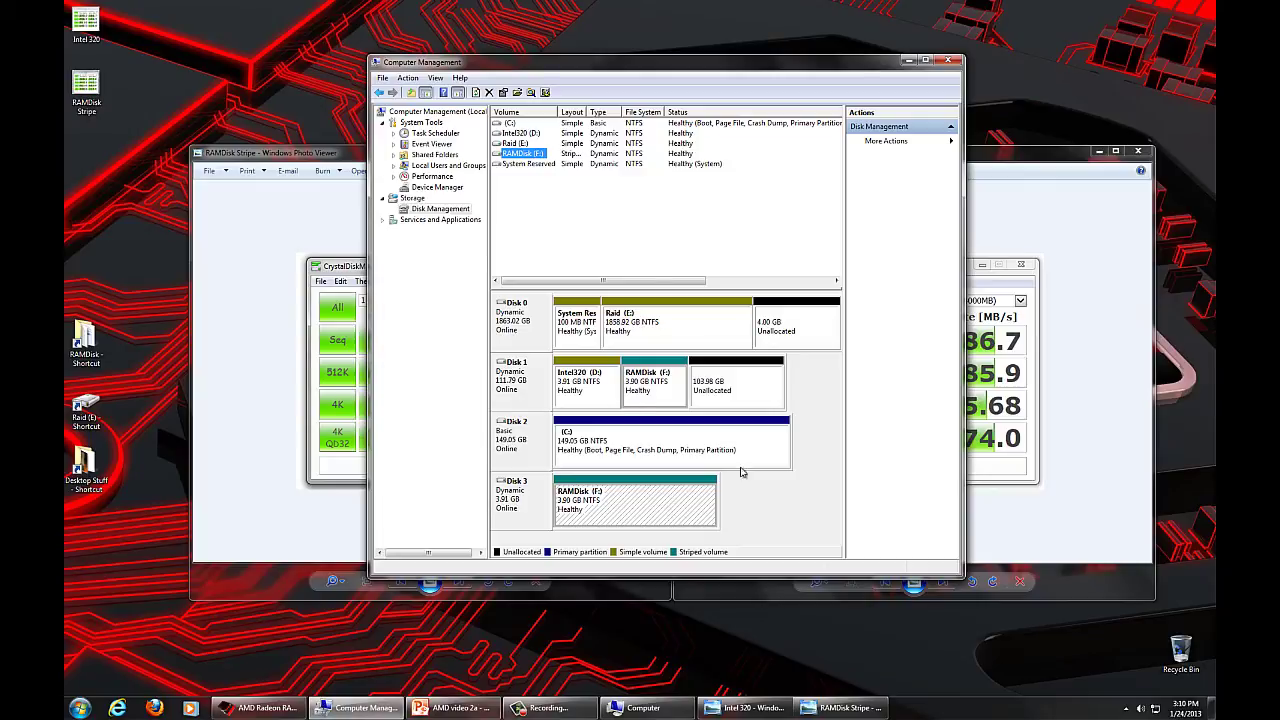
{"action": "left_click", "coordinate": [289, 211]}
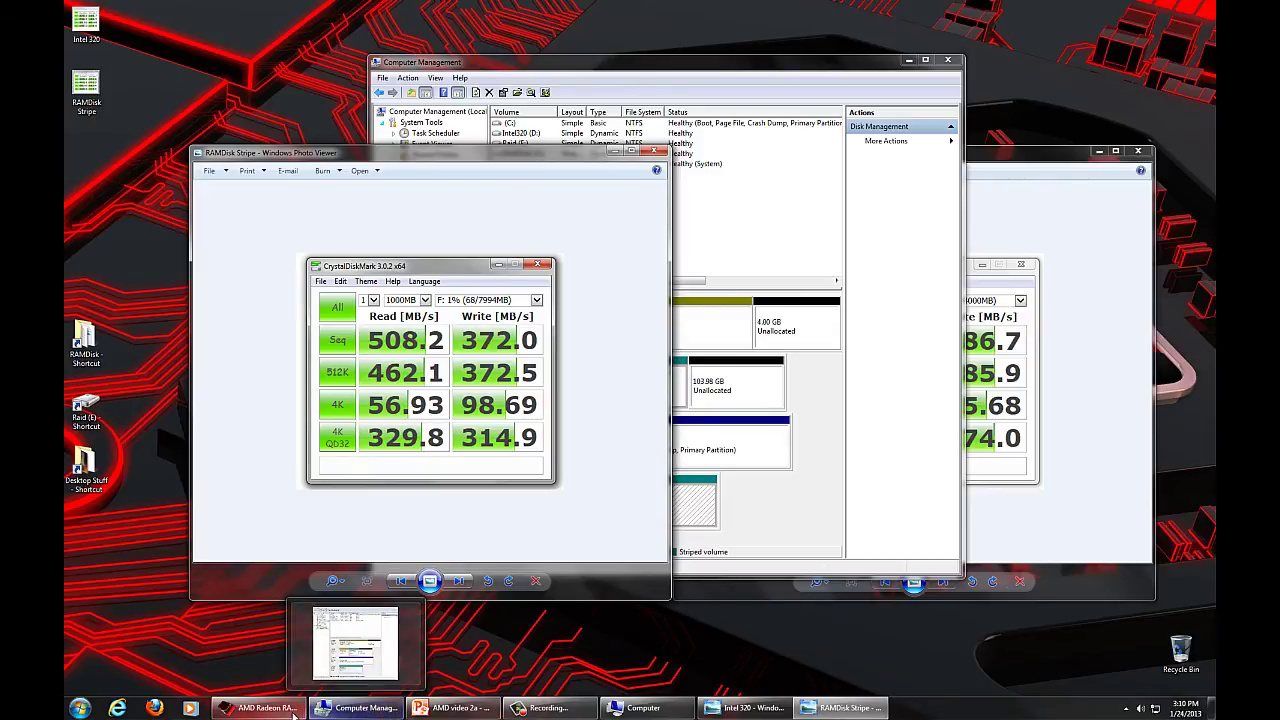
Switch back to the AMD Radeon RAMDisk Configuration Utility, which reports the RAMDisk started successfully.
{"action": "mouse_move", "coordinate": [497, 712]}
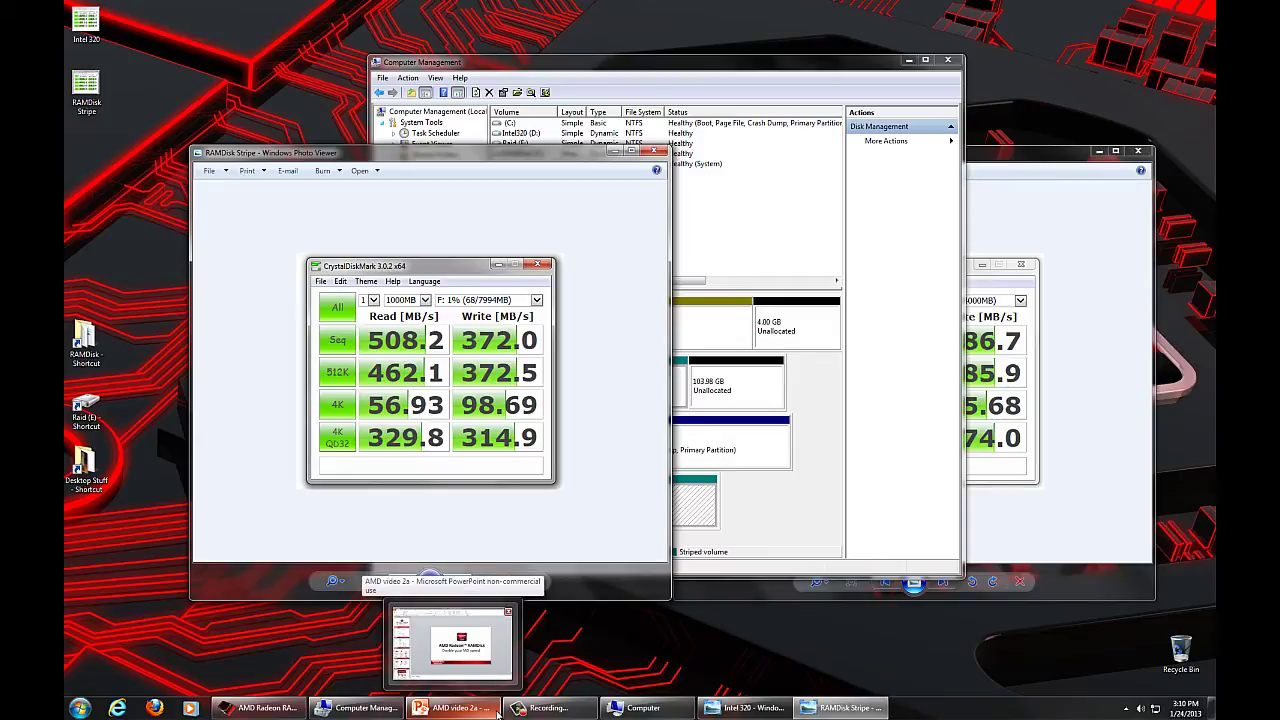
{"action": "left_click", "coordinate": [262, 708]}
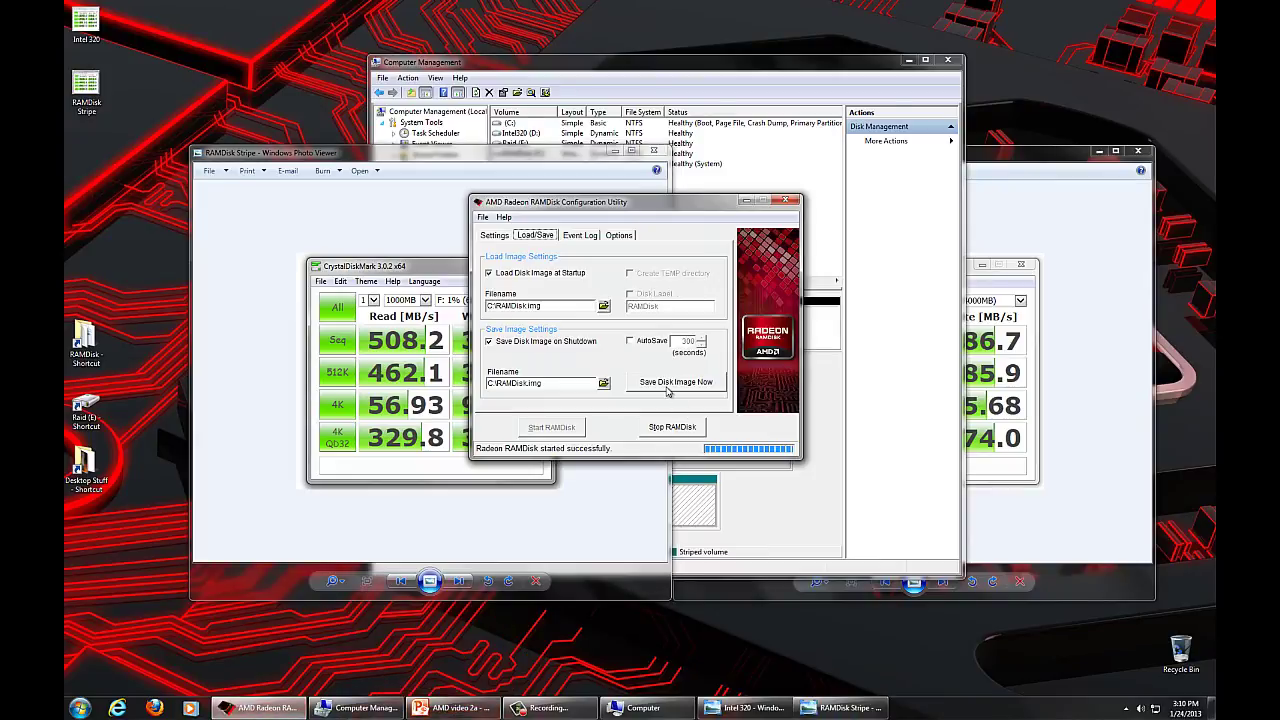